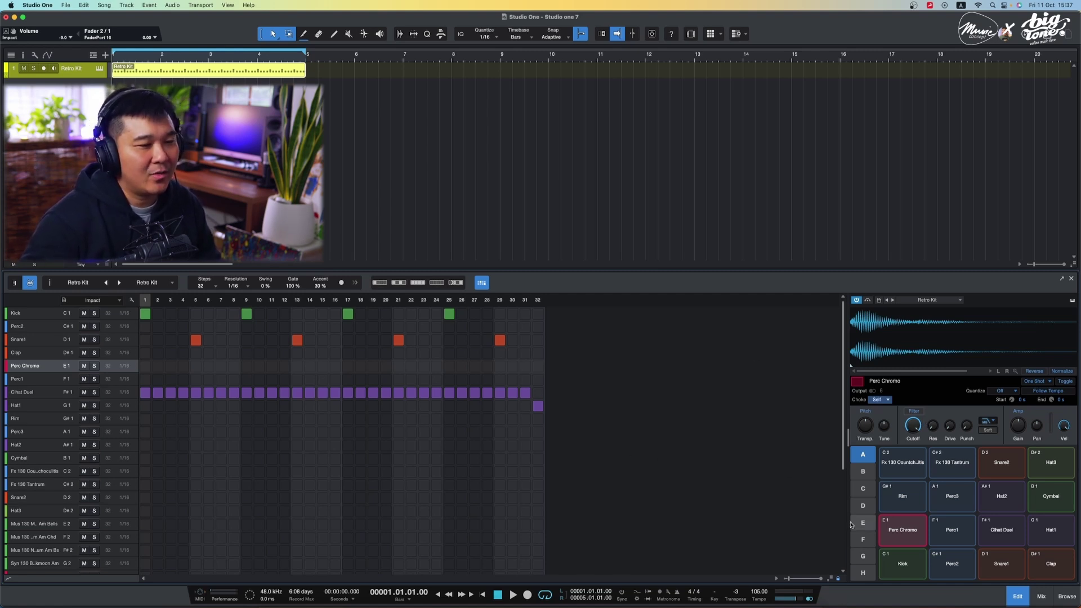
- Resize the pattern editor and its embedded Impact panel until the waveform, controls and full pad grid are comfortably visible
drag(851, 524, 791, 509)
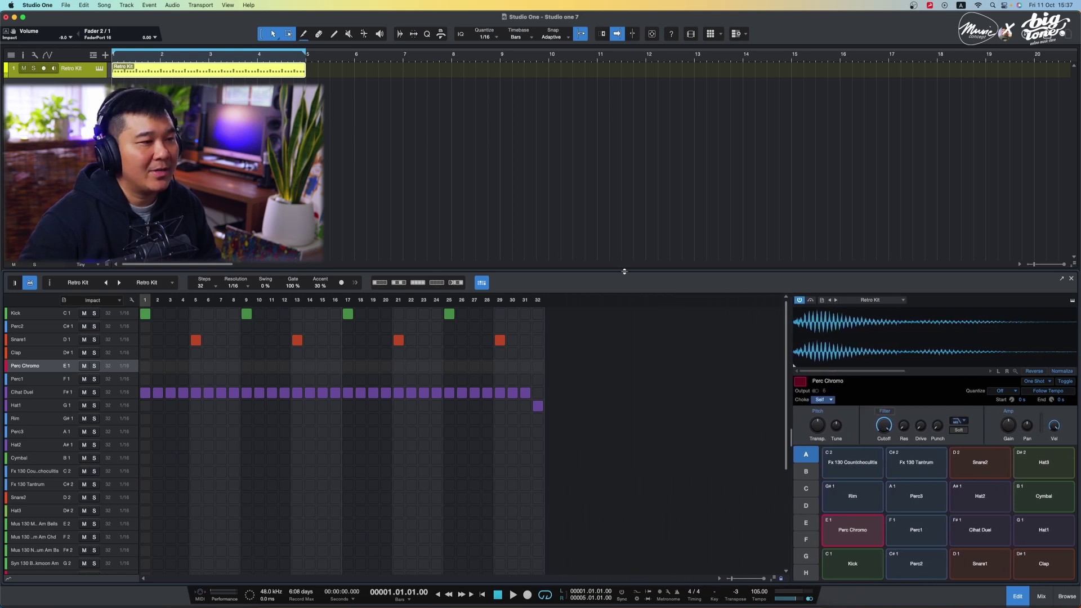
drag(624, 271, 632, 303)
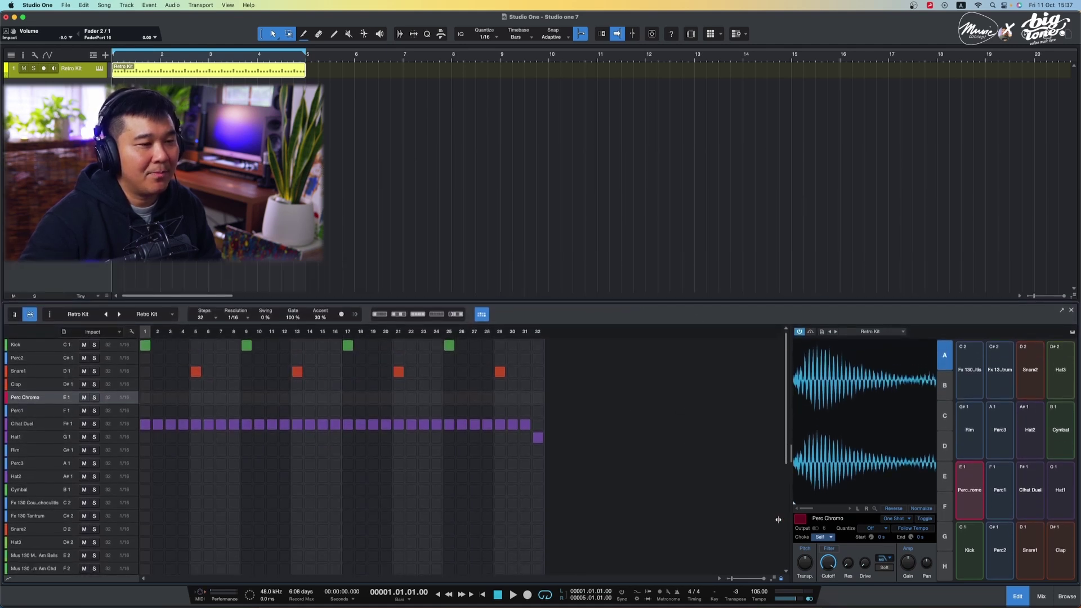
drag(778, 519, 774, 478)
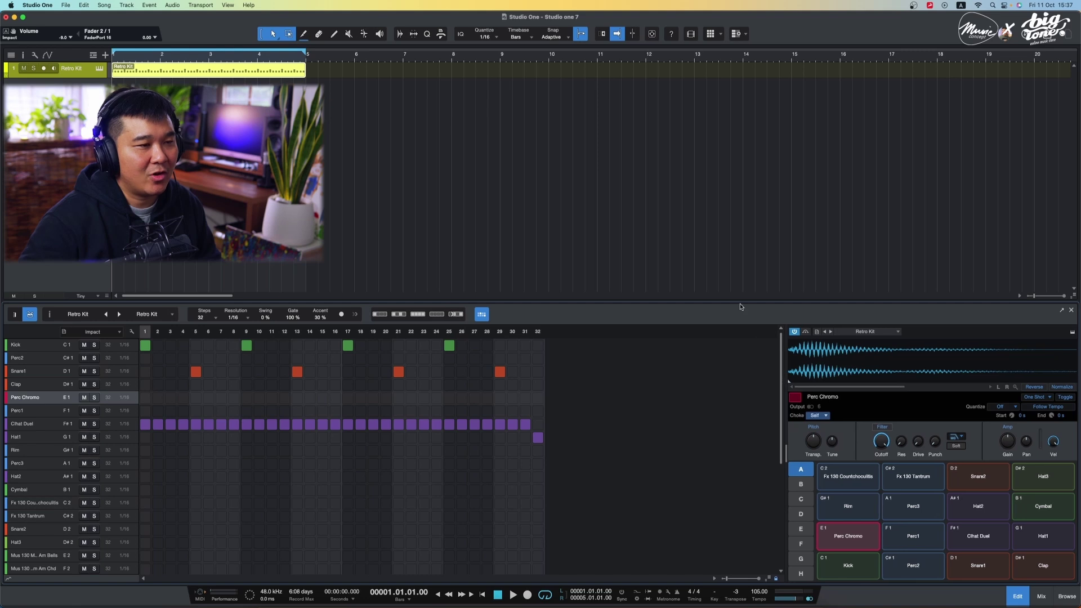
drag(741, 306, 745, 287)
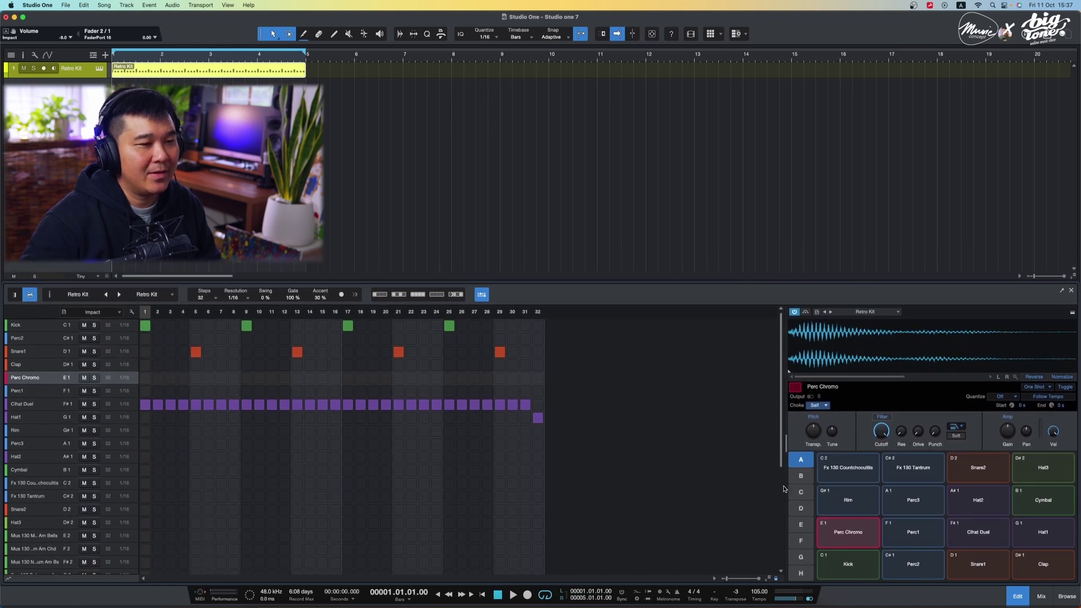
drag(784, 488, 805, 489)
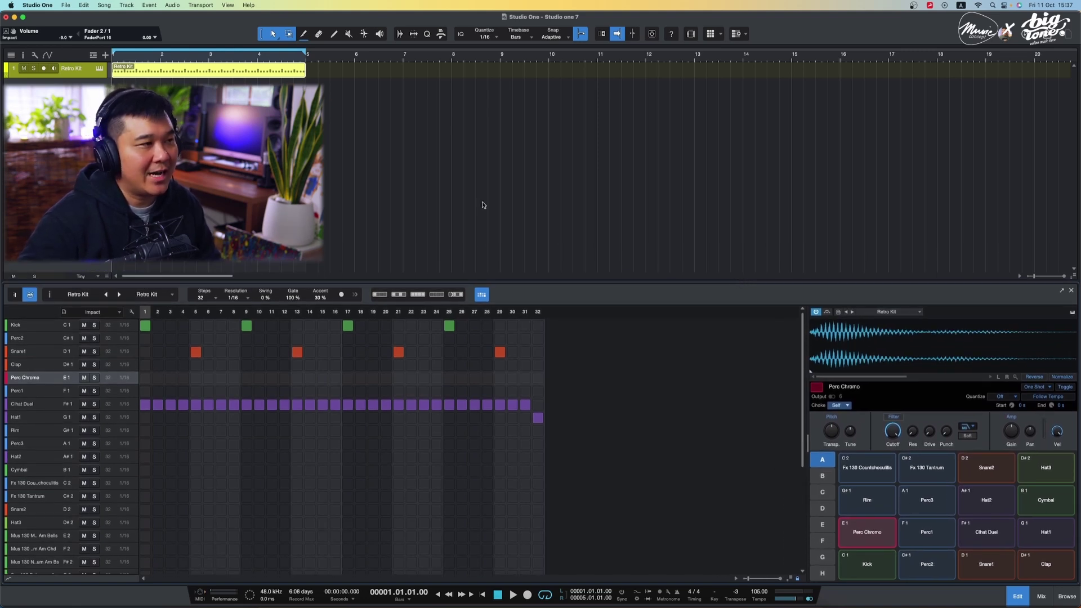
- Open the Retro Kit track's full Impact instrument window, lower the filter cutoff on the Perc Chromo pad, and close the window
click(99, 68)
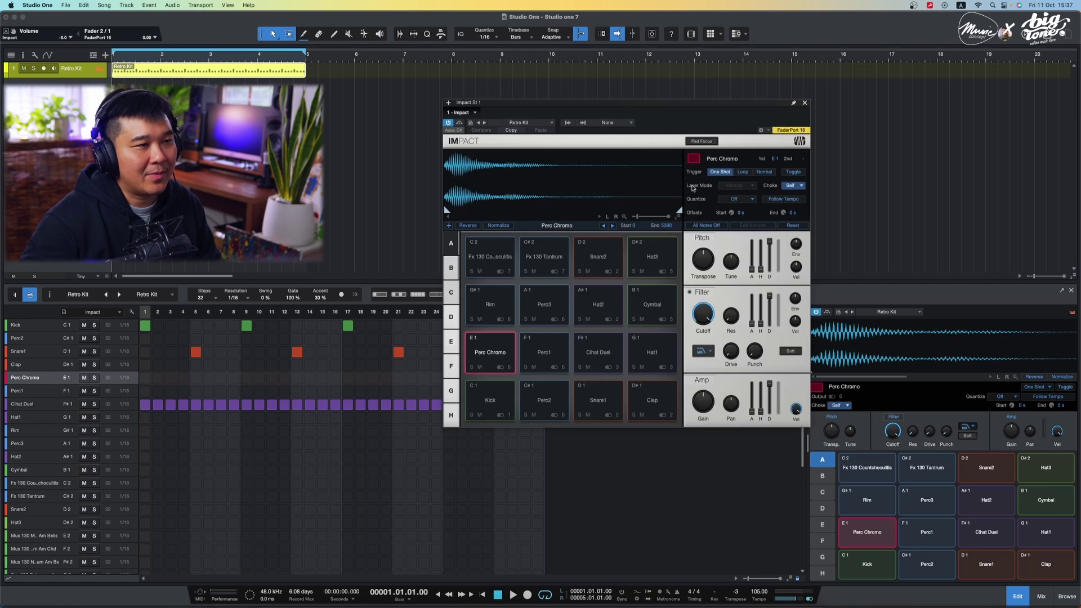
drag(714, 112, 668, 112)
drag(663, 316, 704, 381)
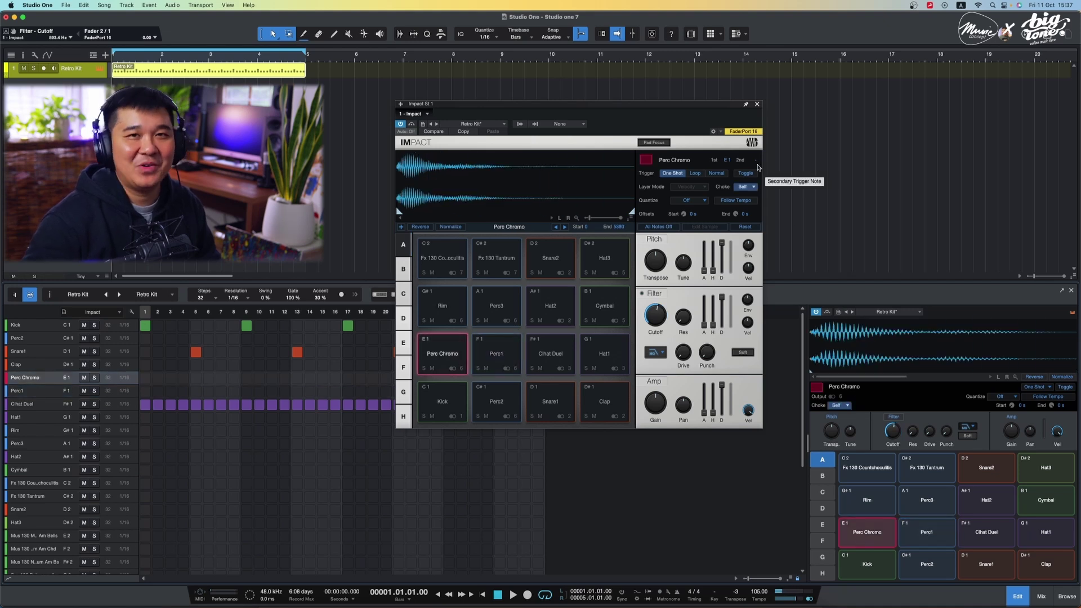
click(756, 104)
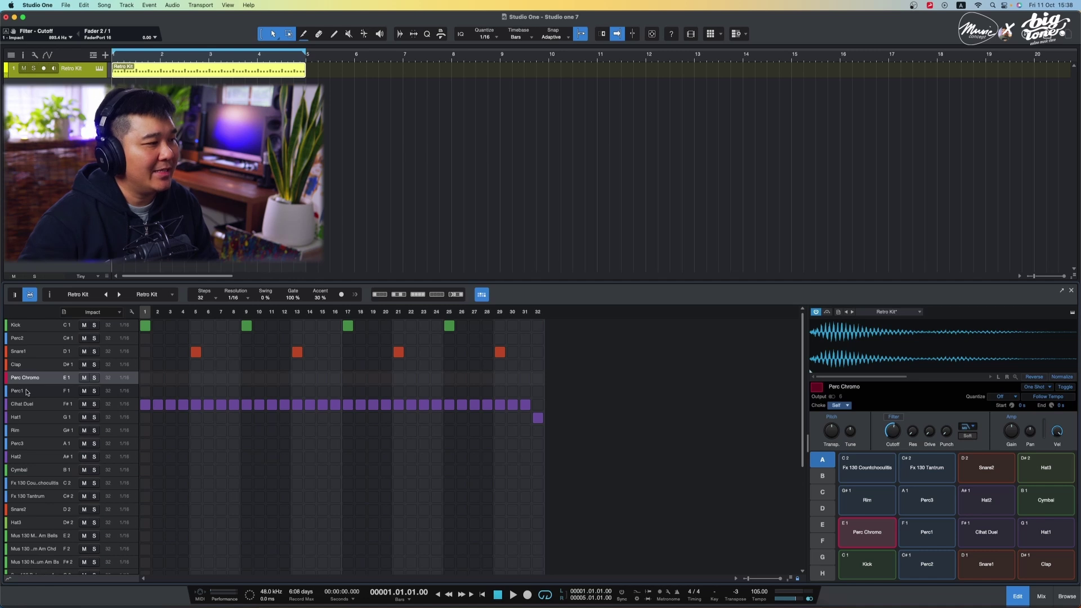
- Set the Perc Chromo lane to 17 steps, add a hit on step 16, and play the pattern
click(54, 381)
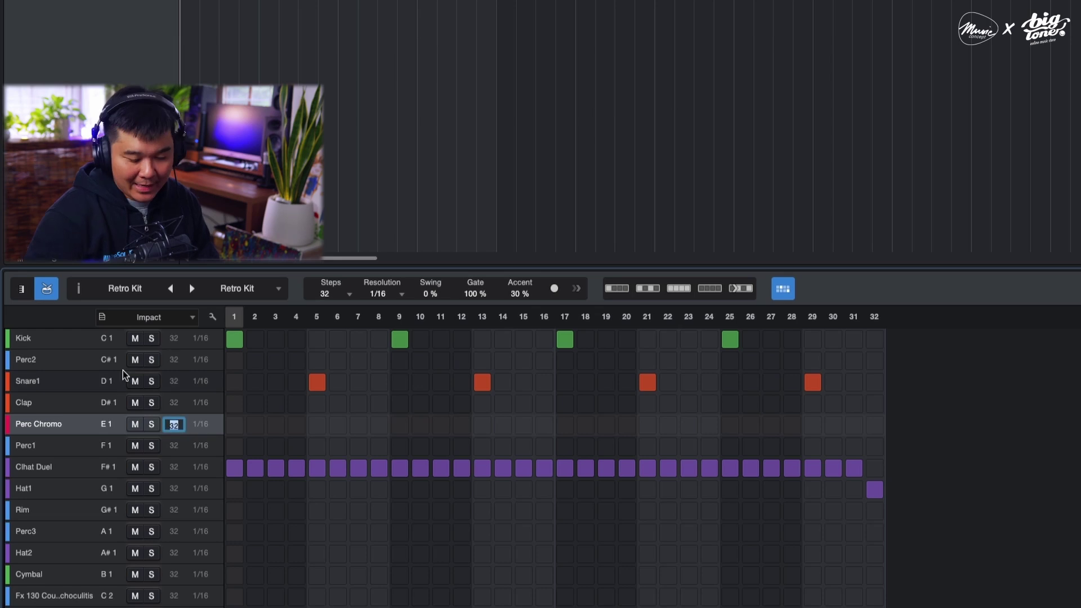
text(17)
key(Return)
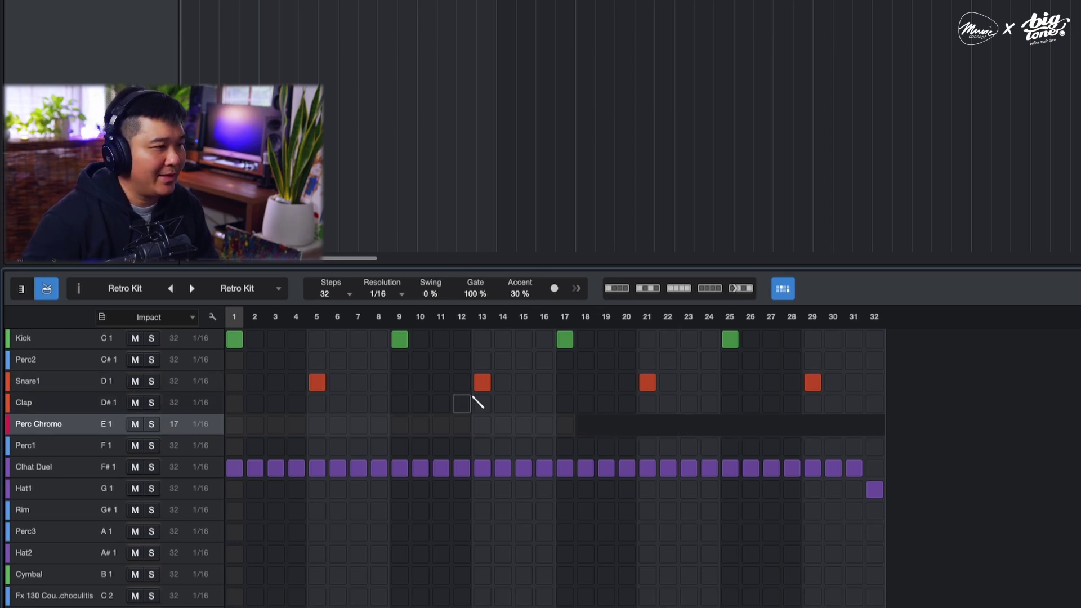
click(544, 426)
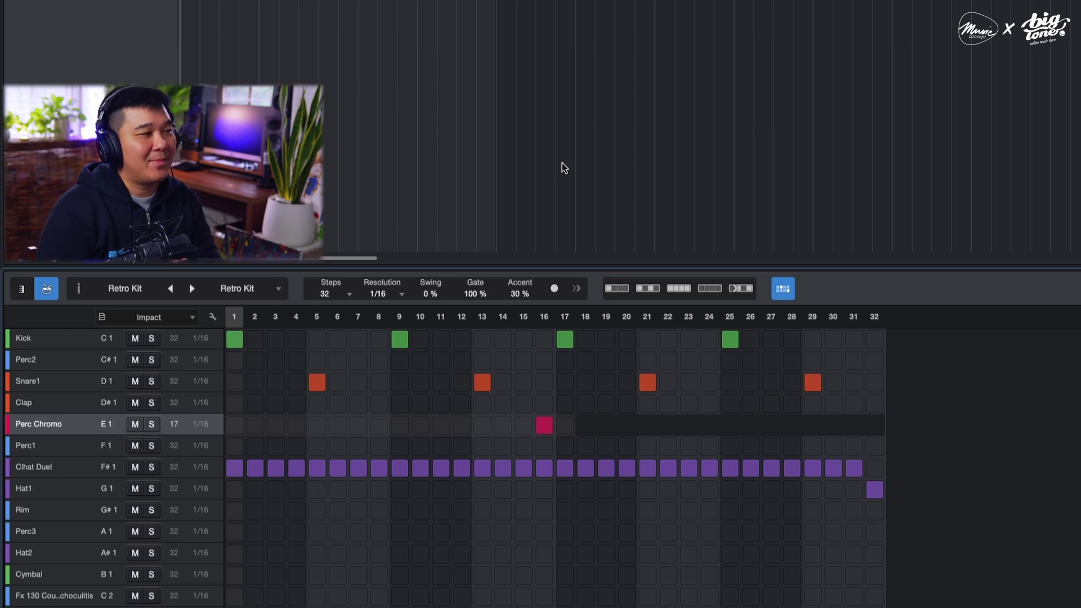
key(space)
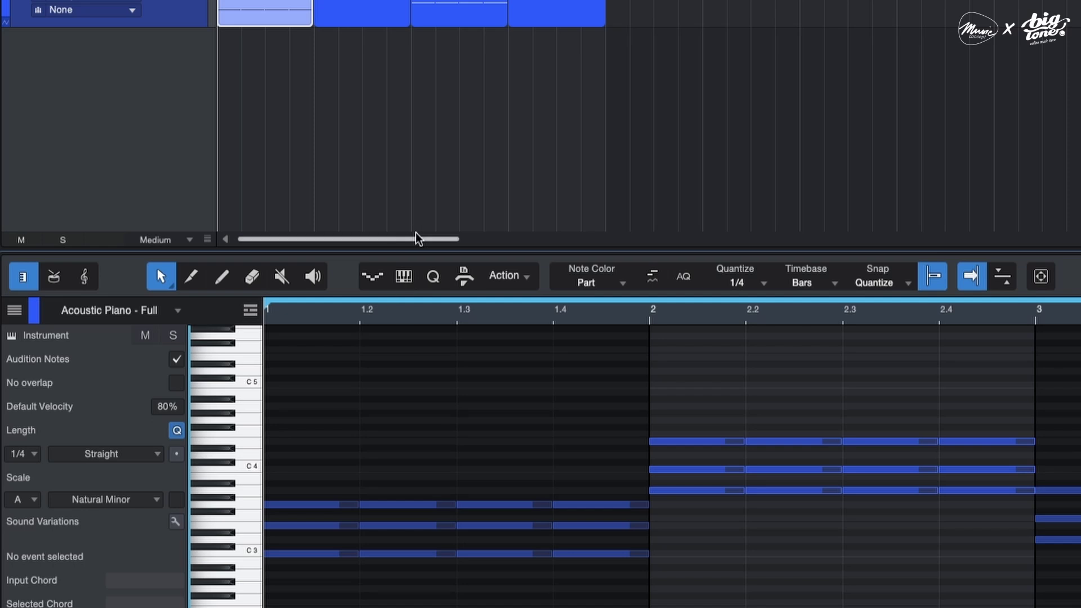
- Show the piano roll's scale options for the Acoustic Piano part and set the scale to C Major
click(404, 277)
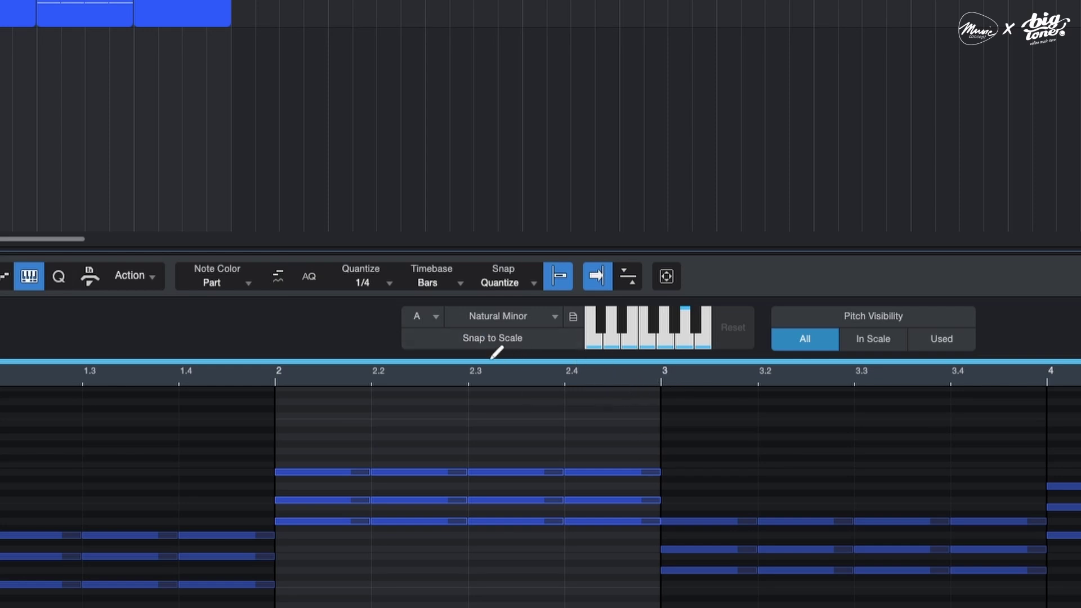
click(529, 313)
click(529, 313)
click(417, 316)
click(431, 333)
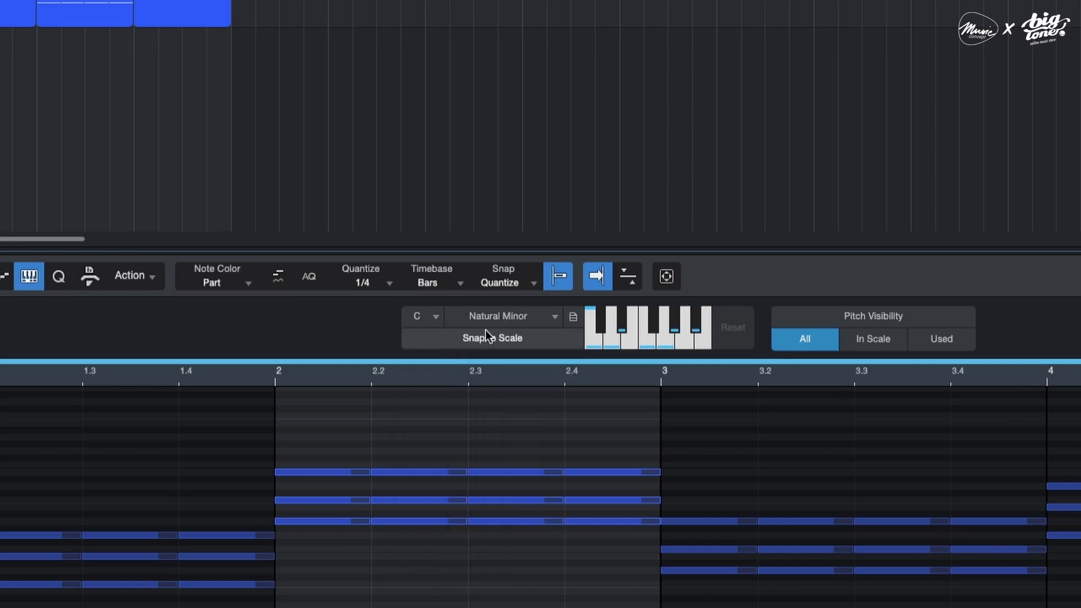
click(512, 317)
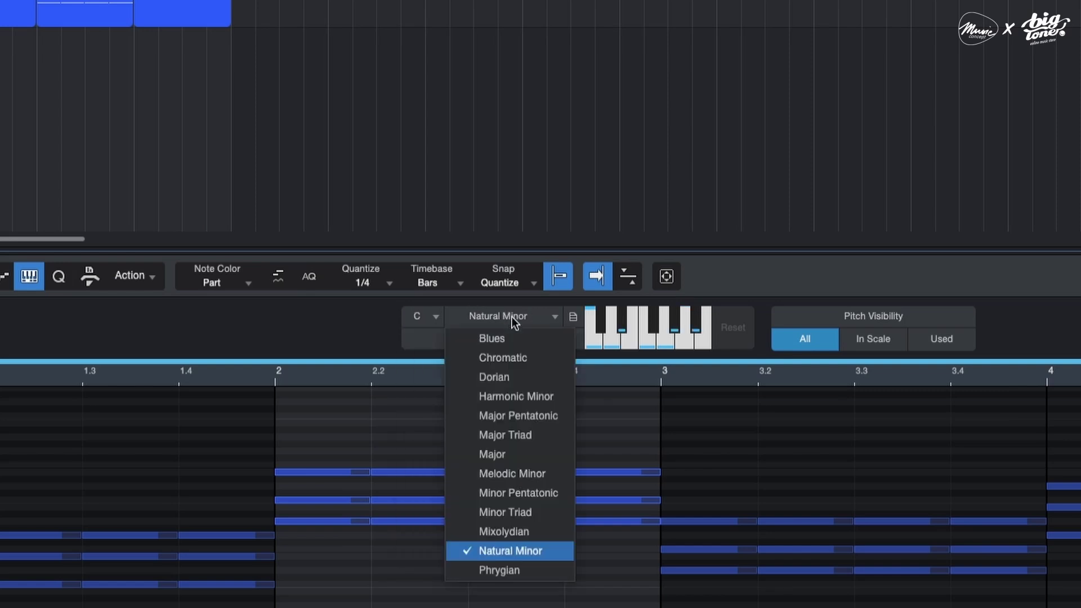
click(531, 454)
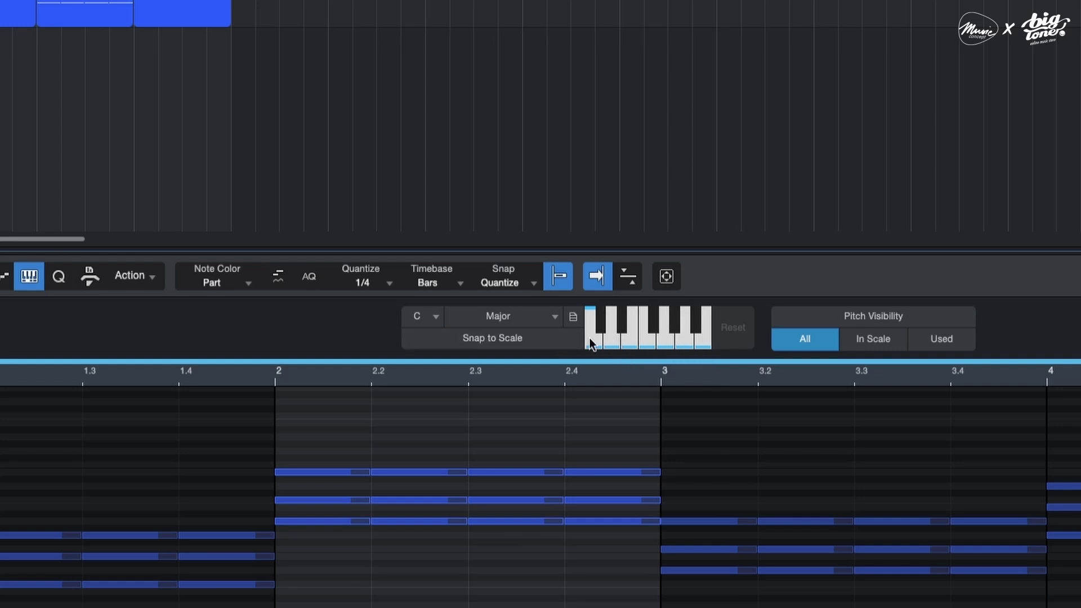
click(610, 340)
click(606, 343)
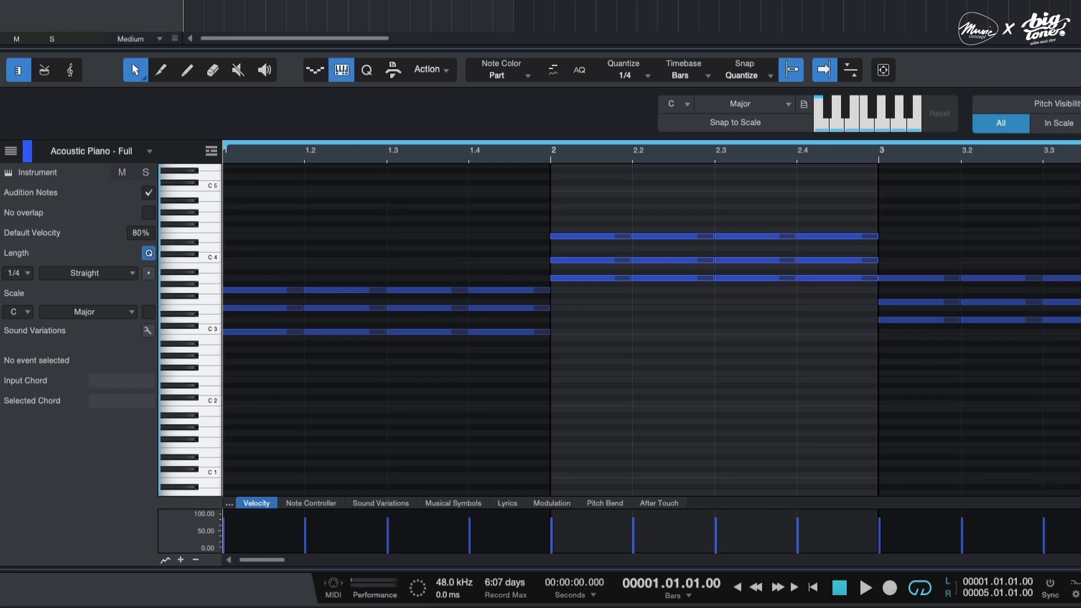
- Enlarge the note rows and limit the piano roll's pitch visibility to In Scale, checking the rows across the octaves
key(shift+e)
key(shift+e)
key(shift+e)
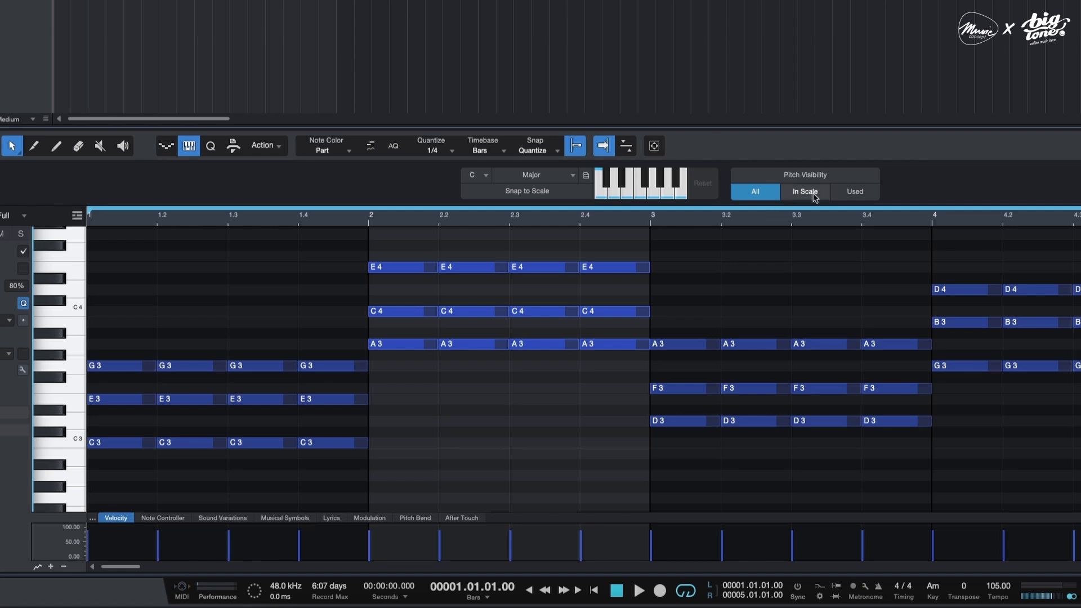
click(801, 196)
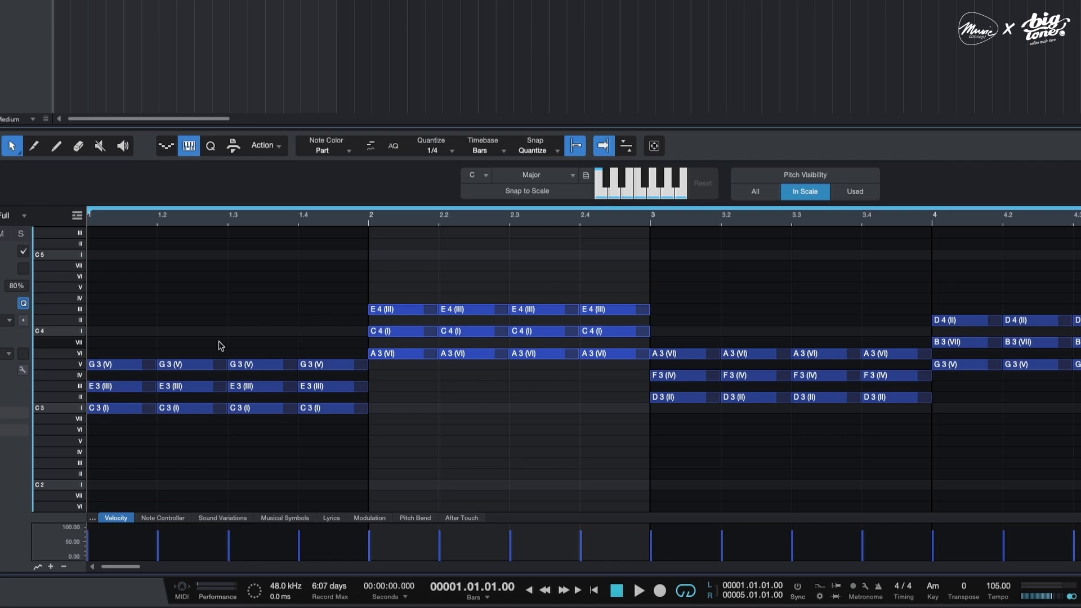
scroll(260, 294, up, 6)
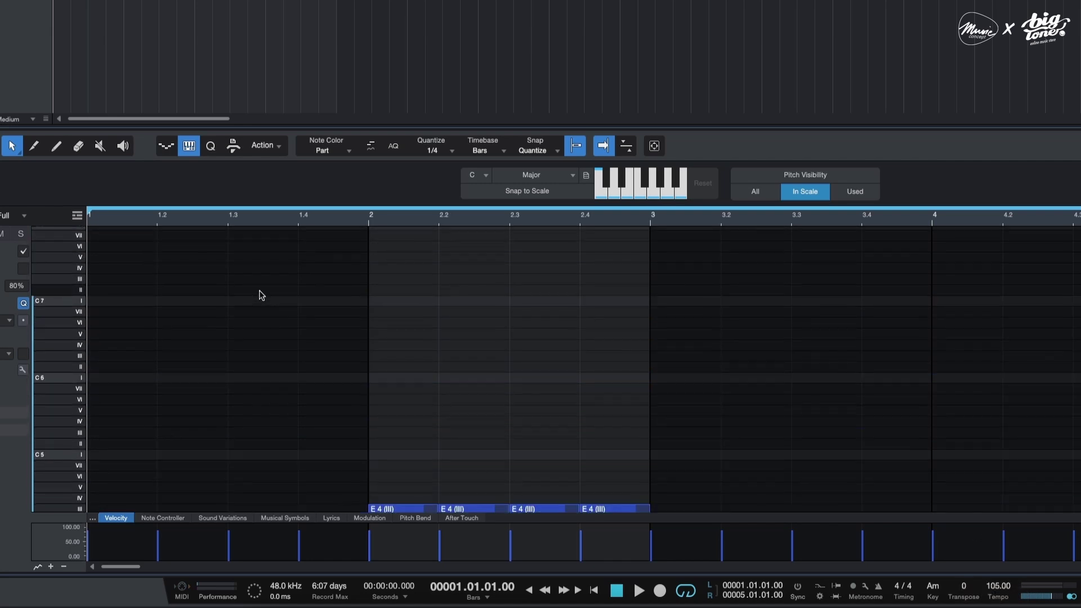
scroll(260, 294, down, 12)
scroll(441, 391, up, 4)
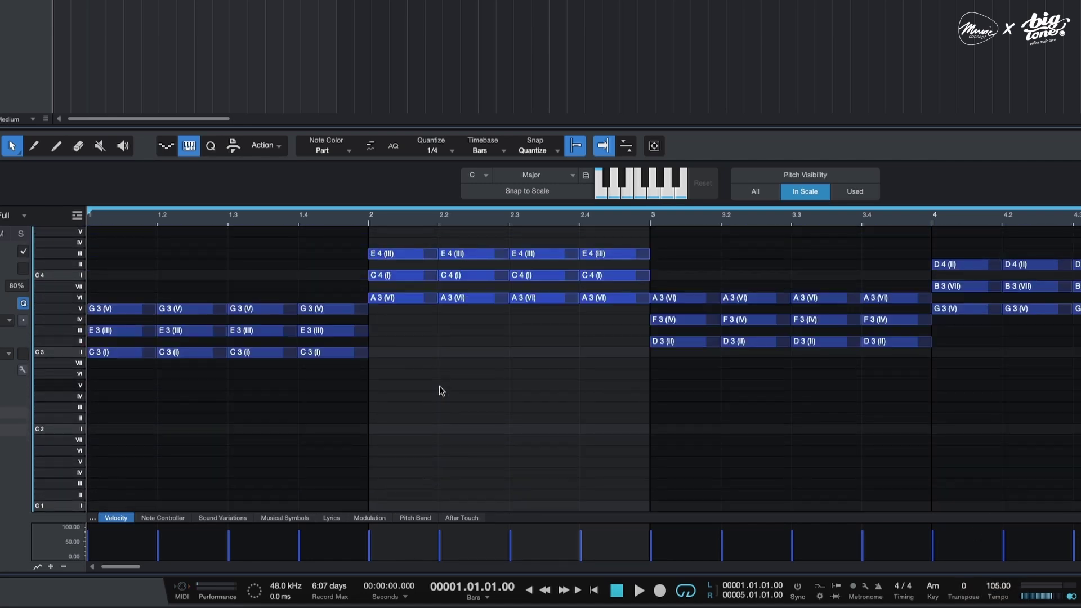
scroll(441, 391, up, 5)
scroll(619, 315, down, 1)
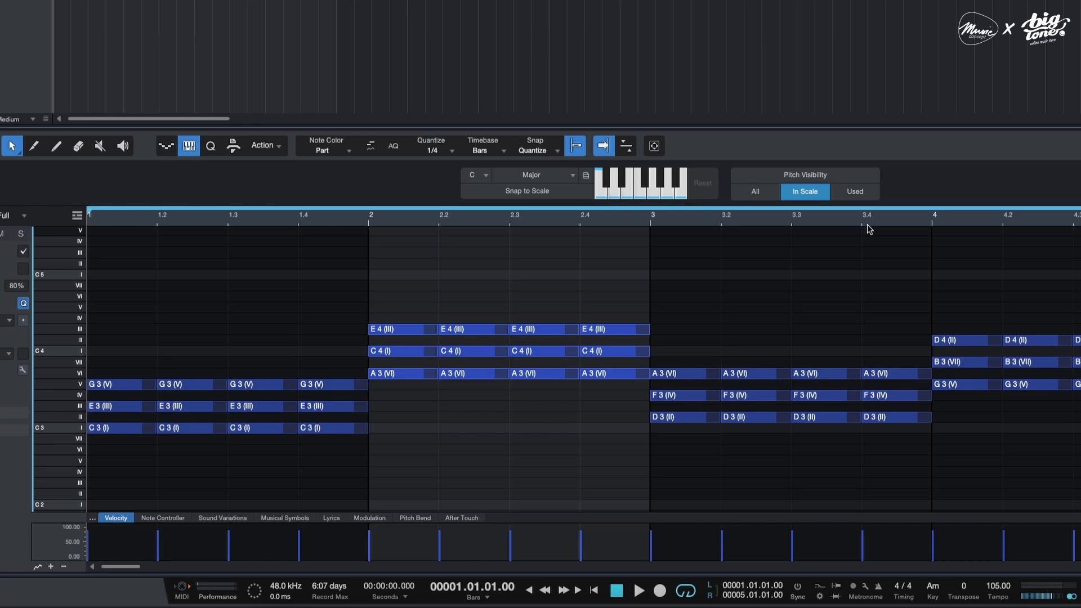
- Preview the piano roll with only the used pitches shown, and return the pitch visibility to All
click(852, 194)
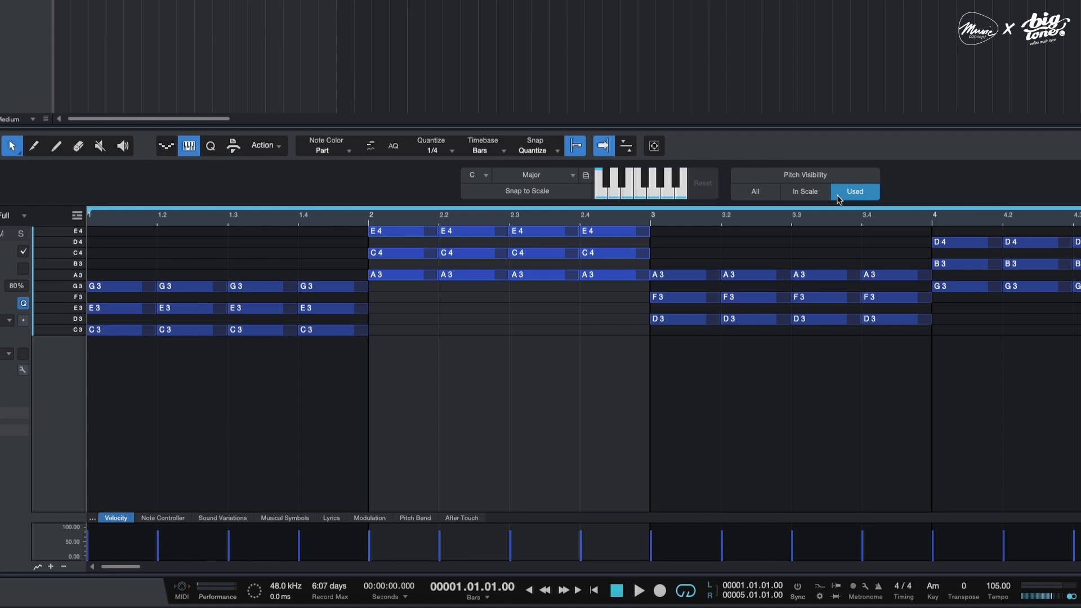
click(803, 194)
click(768, 194)
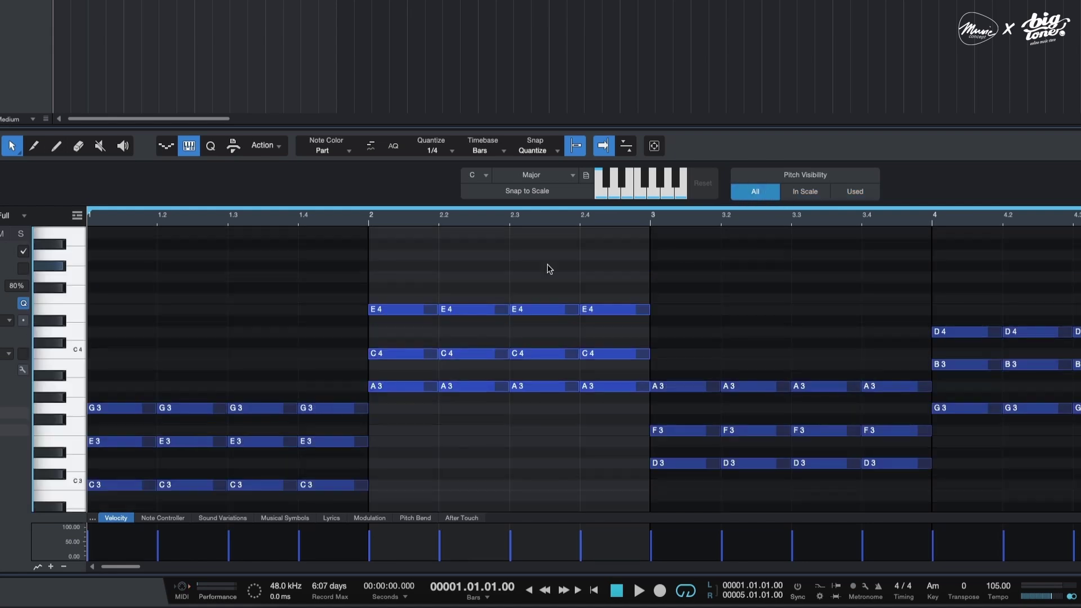
- Try raising bar 2's first C4 note to C#4, and set pitch visibility to In Scale to test the same note's movement
scroll(241, 314, down, 2)
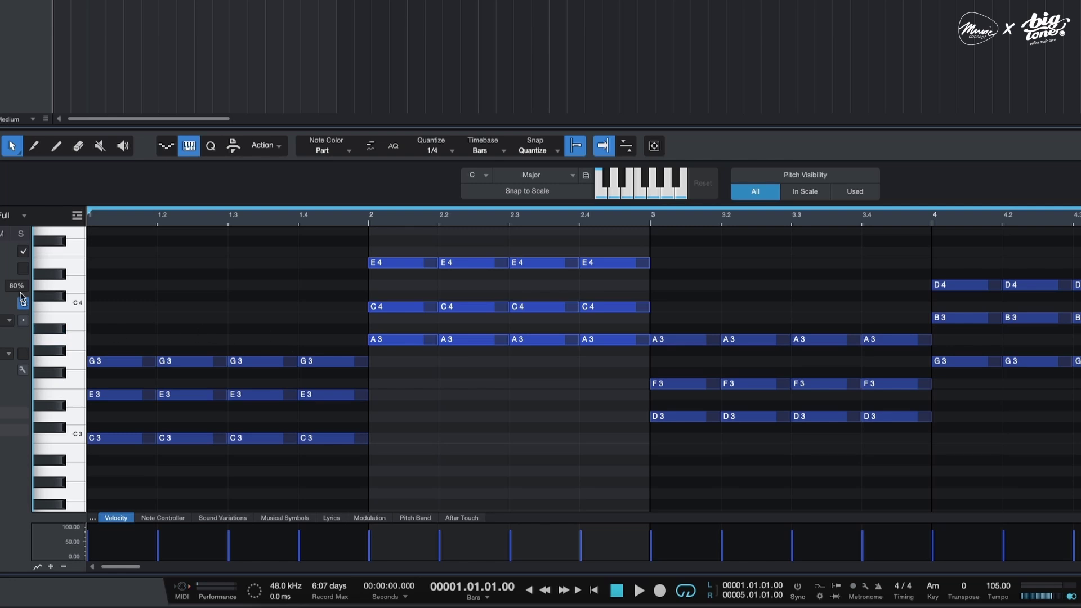
click(397, 306)
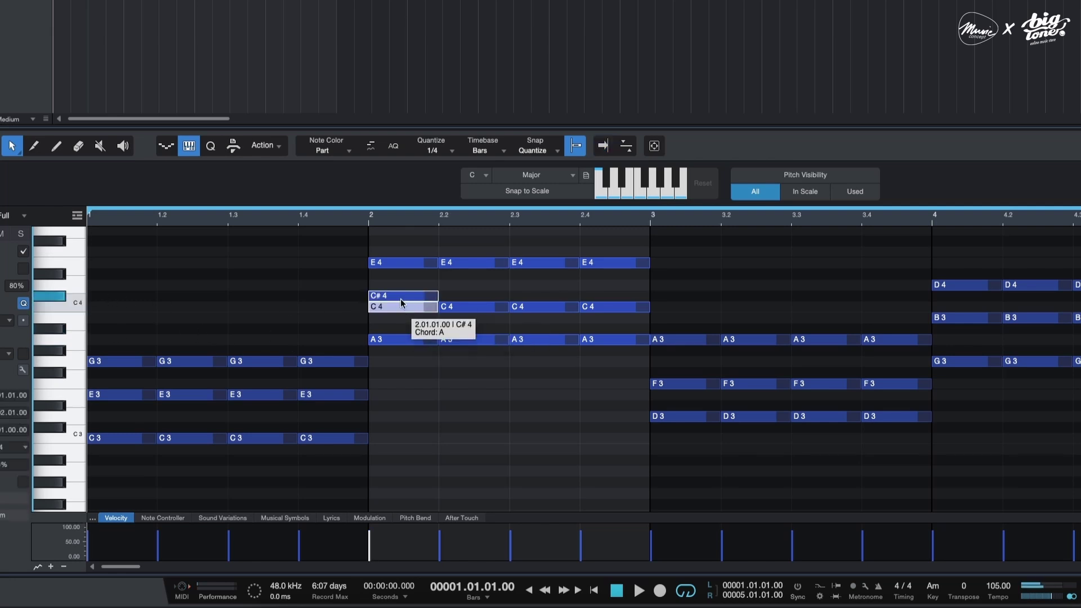
click(805, 192)
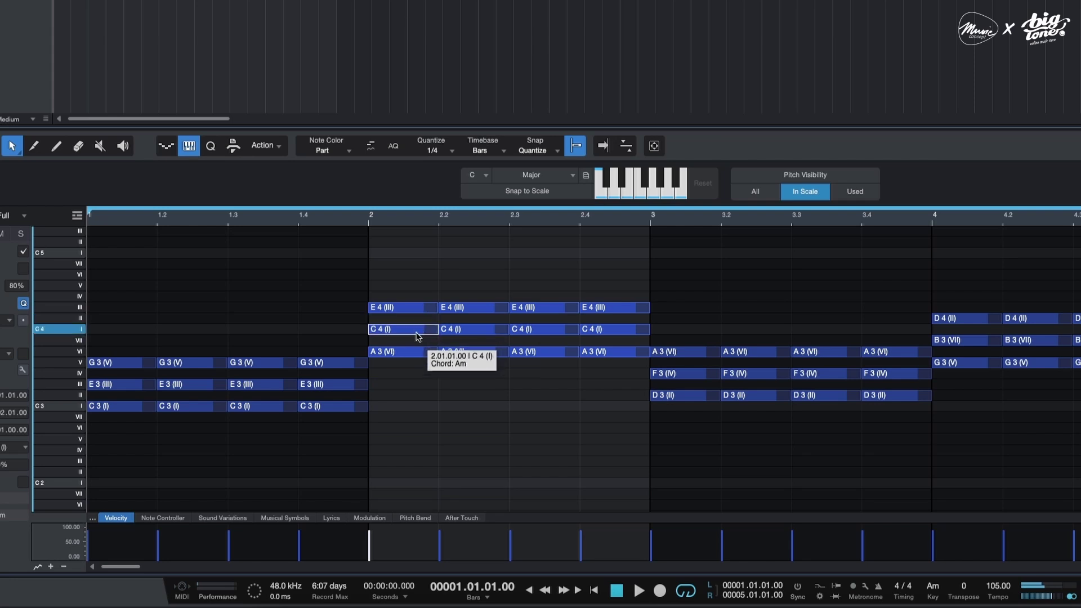
click(418, 333)
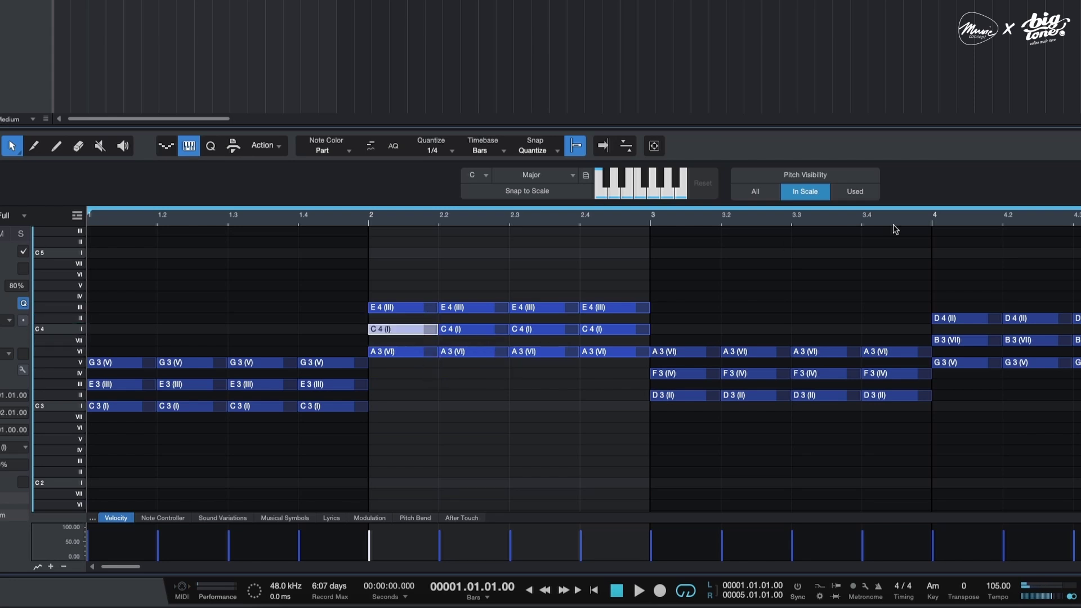